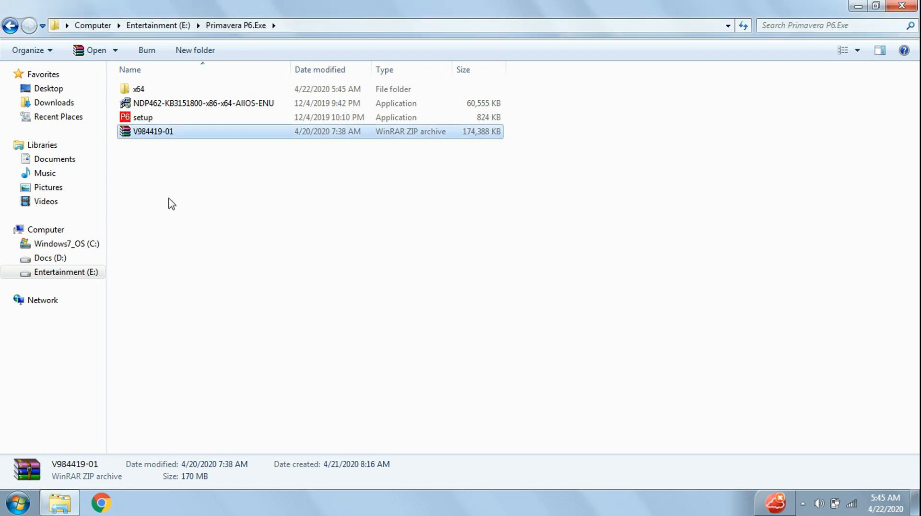
# Run the setup application in the Primavera P6.Exe folder and install P6 Professional 19 with the Typical option
pyautogui.click(153, 117)
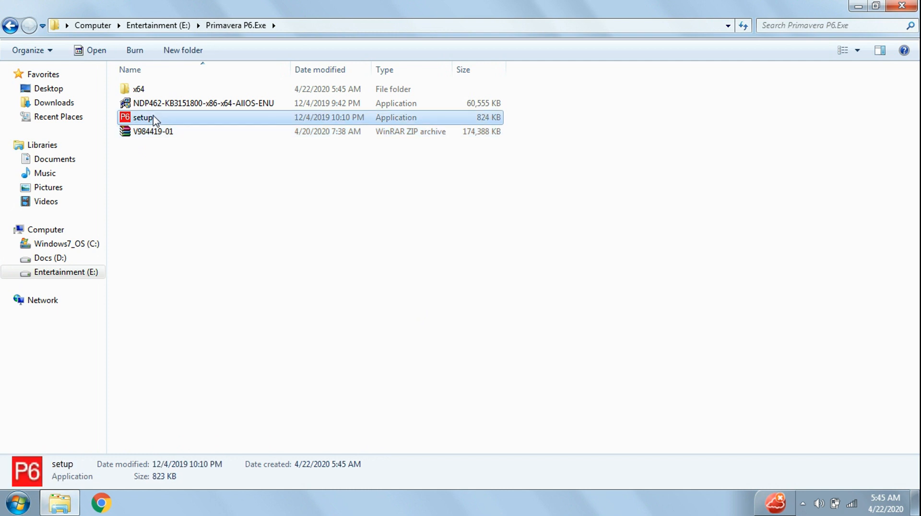
pyautogui.doubleClick(154, 117)
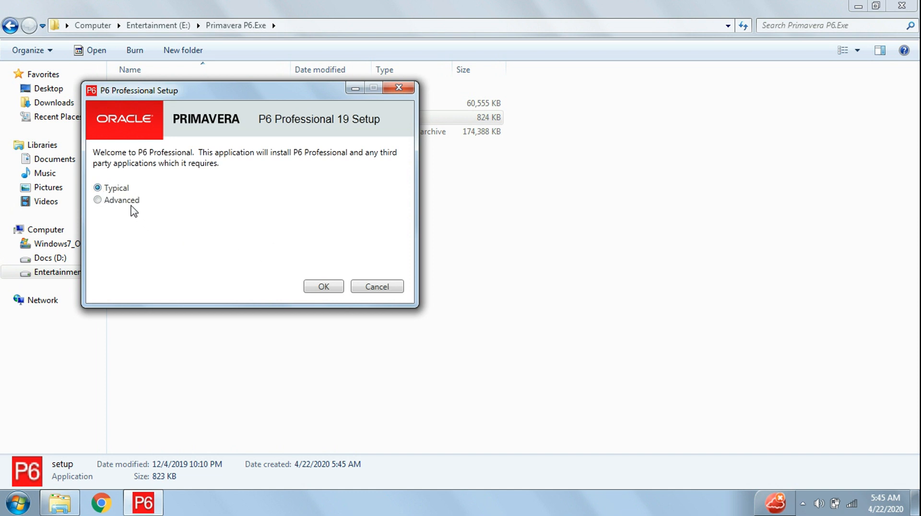
pyautogui.click(318, 286)
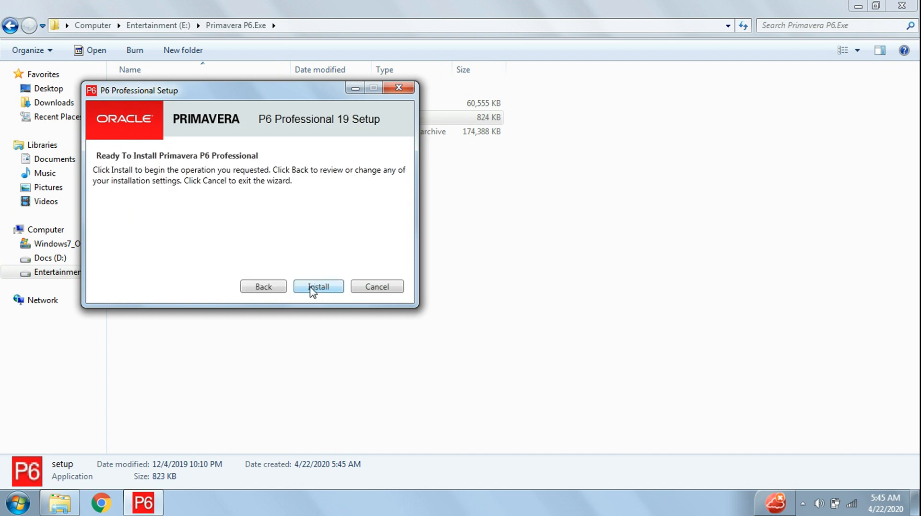
pyautogui.click(318, 289)
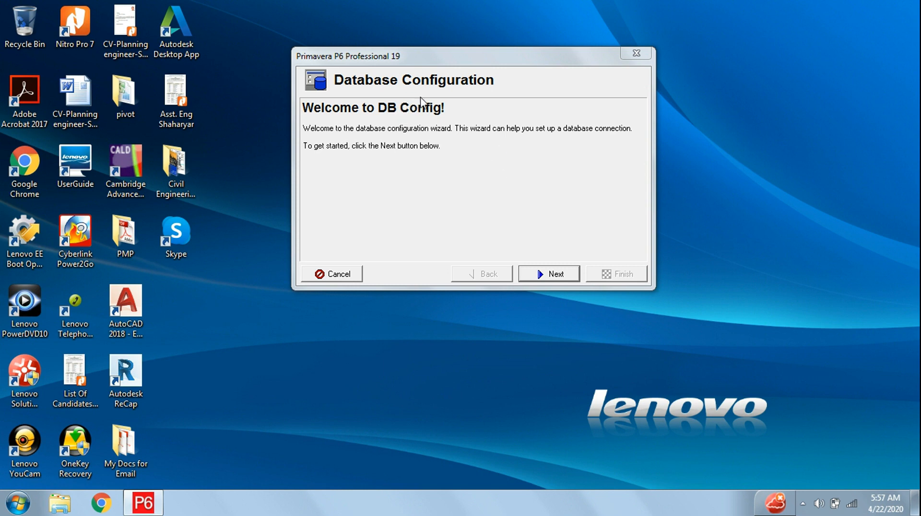
# Create a new database alias named New_Connection_1 with the P6 Pro Standalone (SQLite) driver type
pyautogui.click(546, 278)
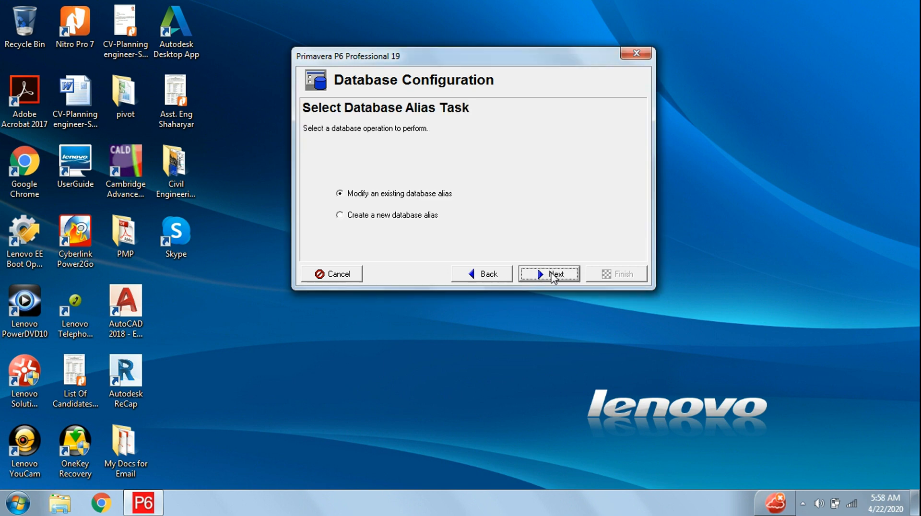
pyautogui.click(353, 215)
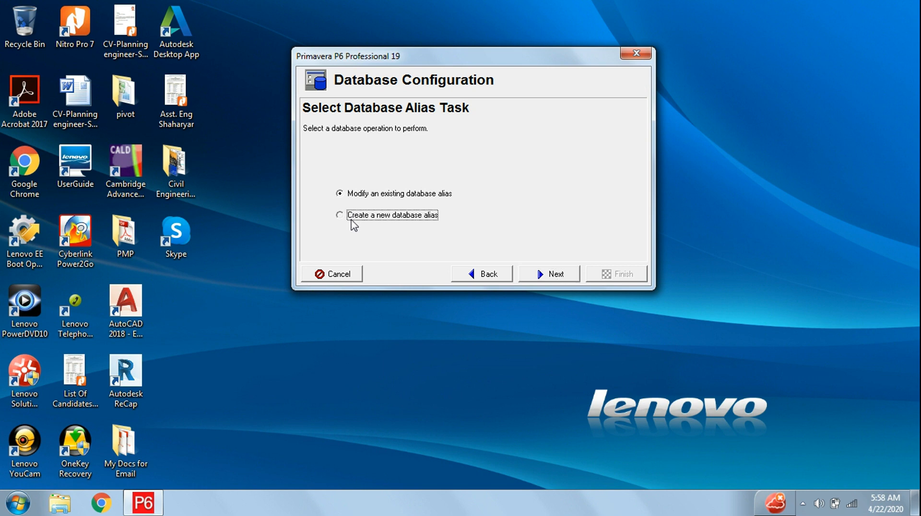
pyautogui.click(558, 277)
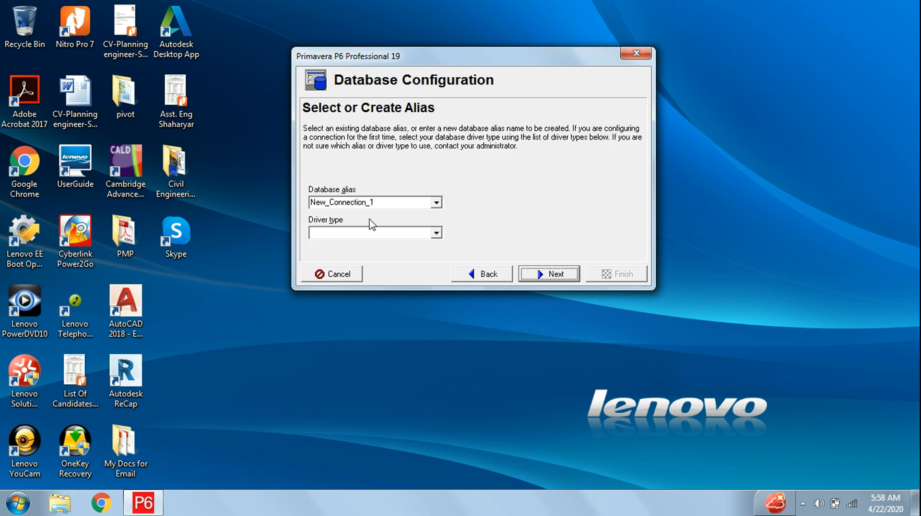
pyautogui.click(436, 203)
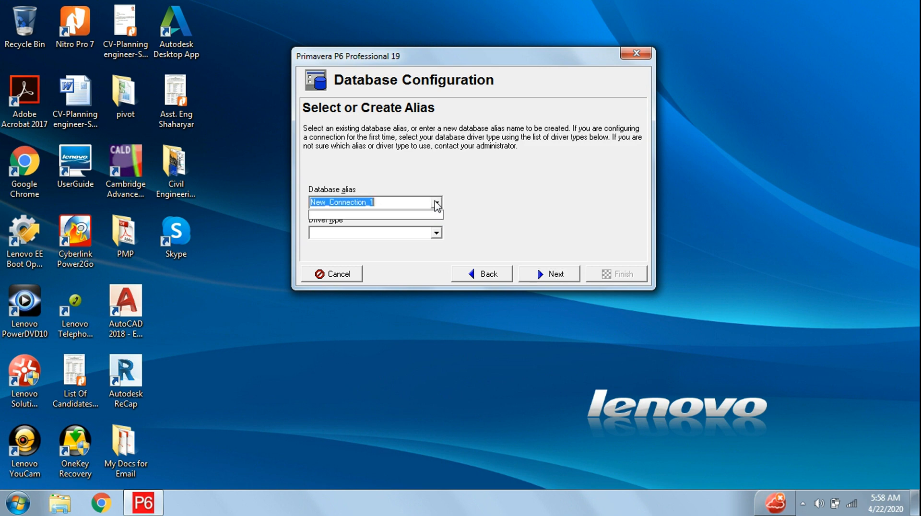
pyautogui.click(481, 195)
pyautogui.click(436, 233)
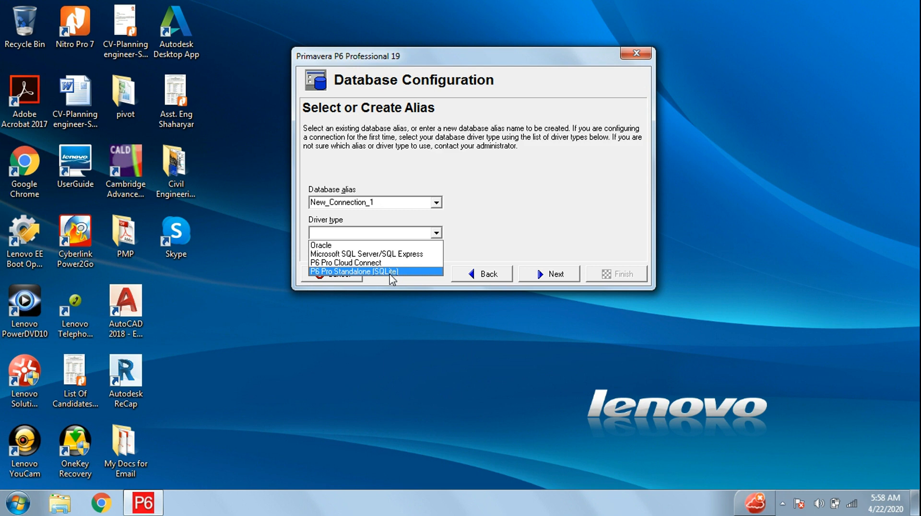
pyautogui.click(389, 272)
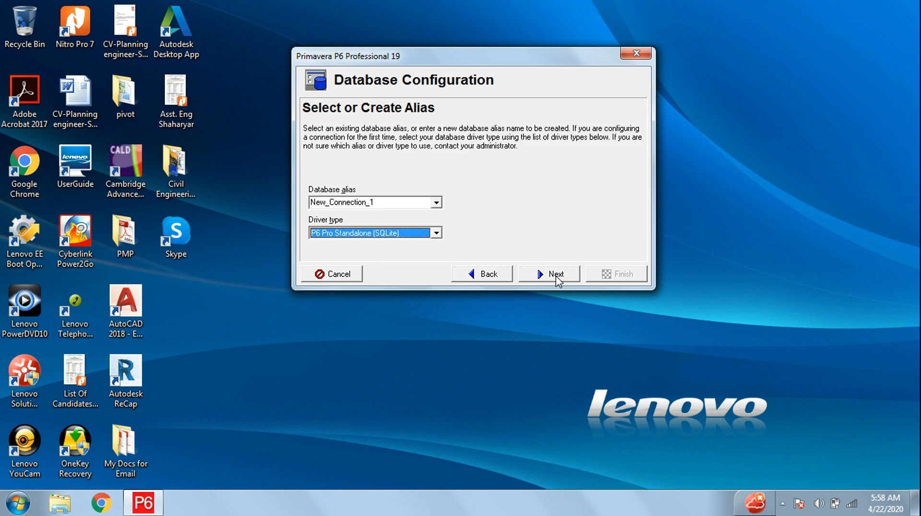
pyautogui.click(556, 278)
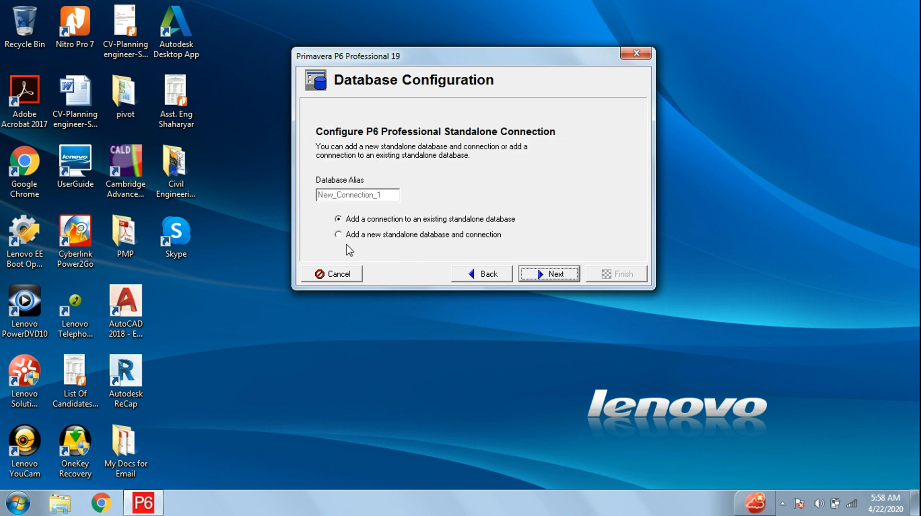
# Choose to add a new standalone database and connection, then enter and confirm the admin user's new password
pyautogui.click(345, 235)
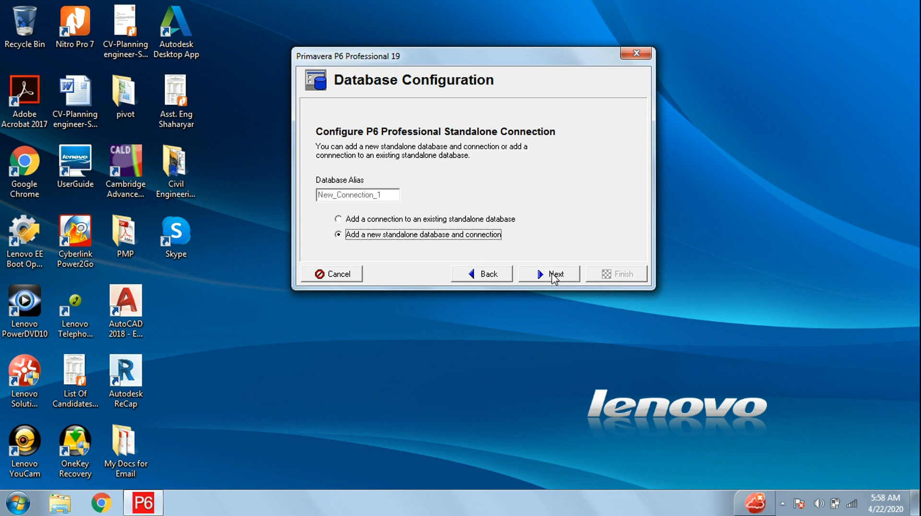
pyautogui.click(553, 277)
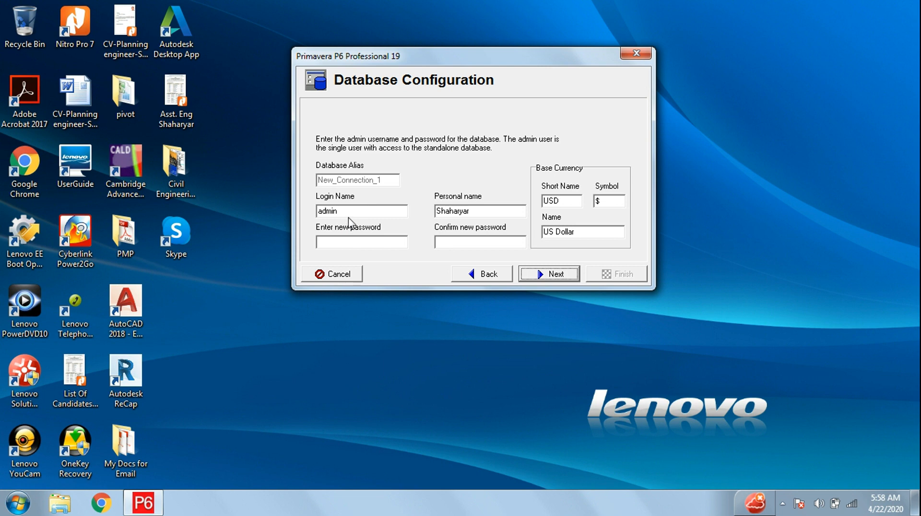
pyautogui.moveTo(350, 211); pyautogui.dragTo(312, 218)
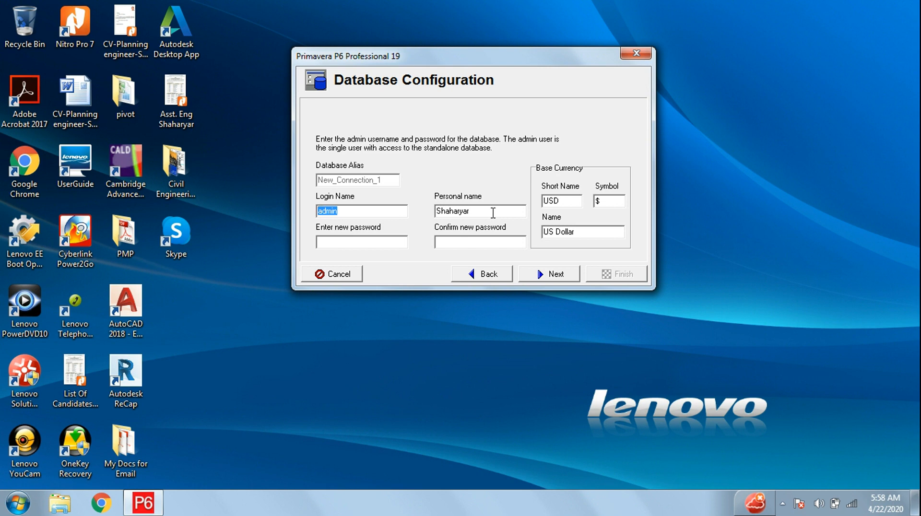
pyautogui.click(367, 241)
pyautogui.write('*****')
pyautogui.click(459, 243)
pyautogui.write('*****')
pyautogui.click(549, 280)
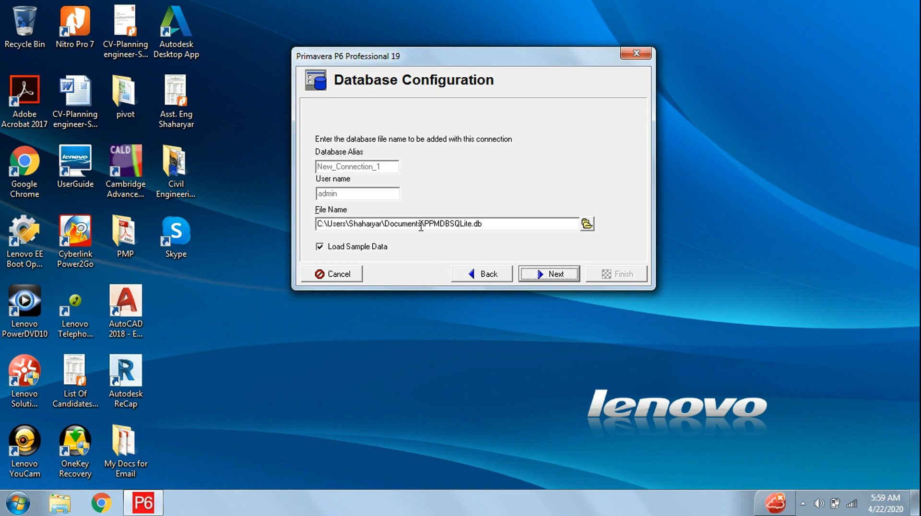
pyautogui.click(557, 275)
pyautogui.click(485, 277)
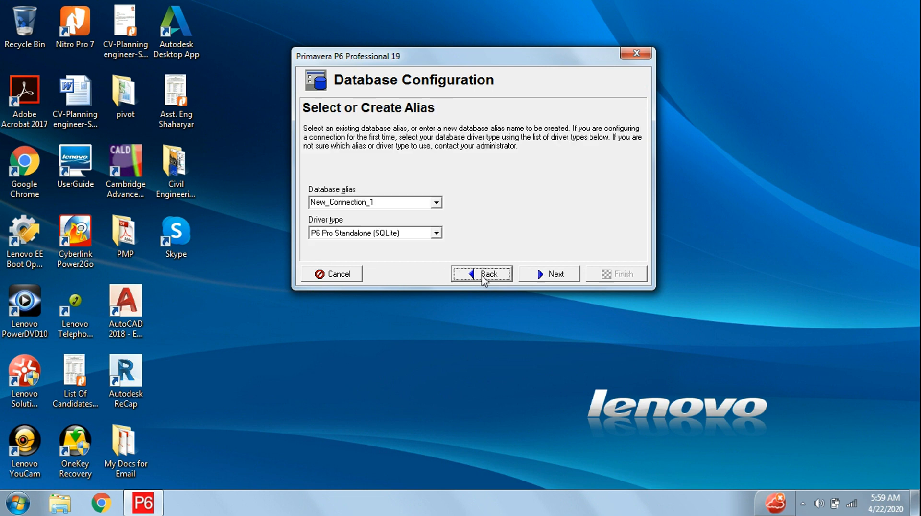
pyautogui.click(556, 277)
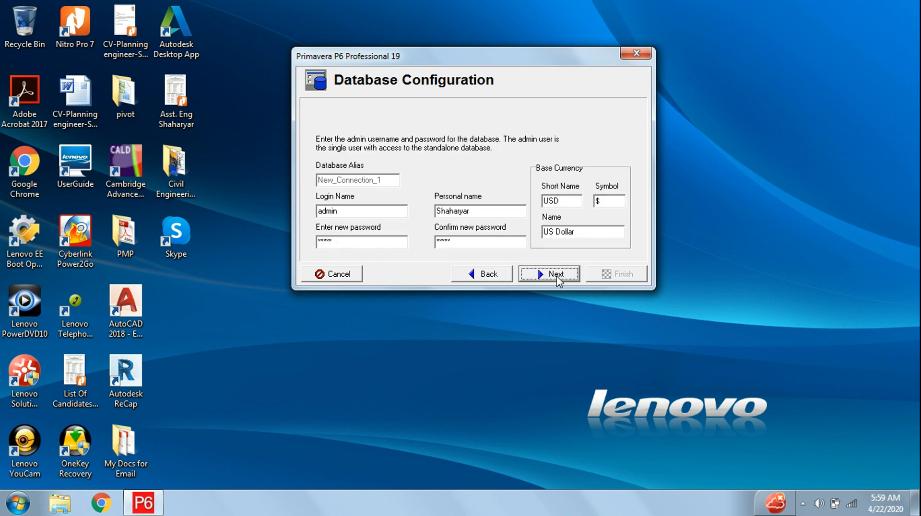
pyautogui.click(557, 274)
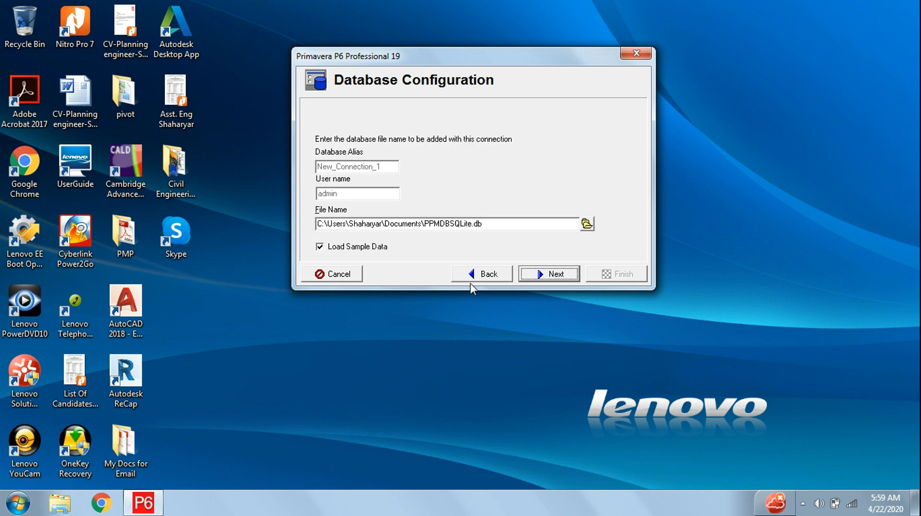
# Create the PPMDBSQLite.db database with sample data loaded, overwriting the existing file, and finish the database configuration
pyautogui.click(320, 247)
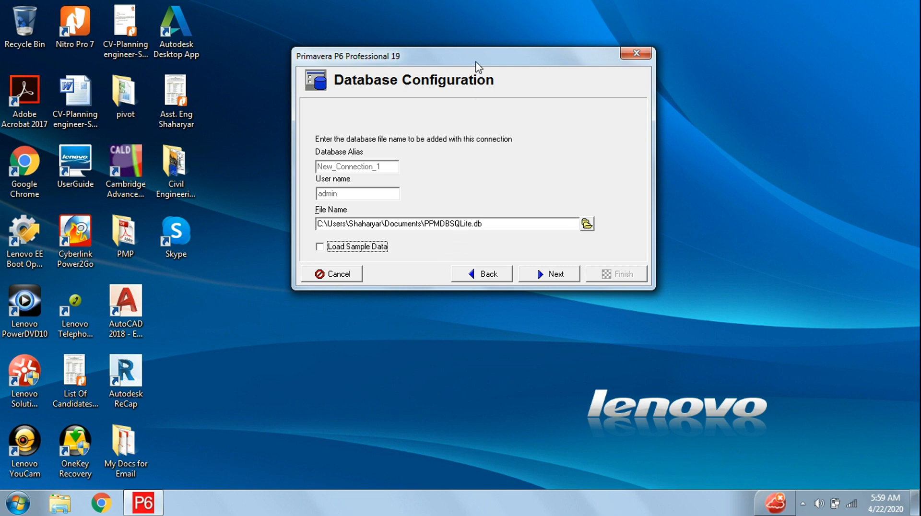
pyautogui.moveTo(476, 62); pyautogui.dragTo(465, 41)
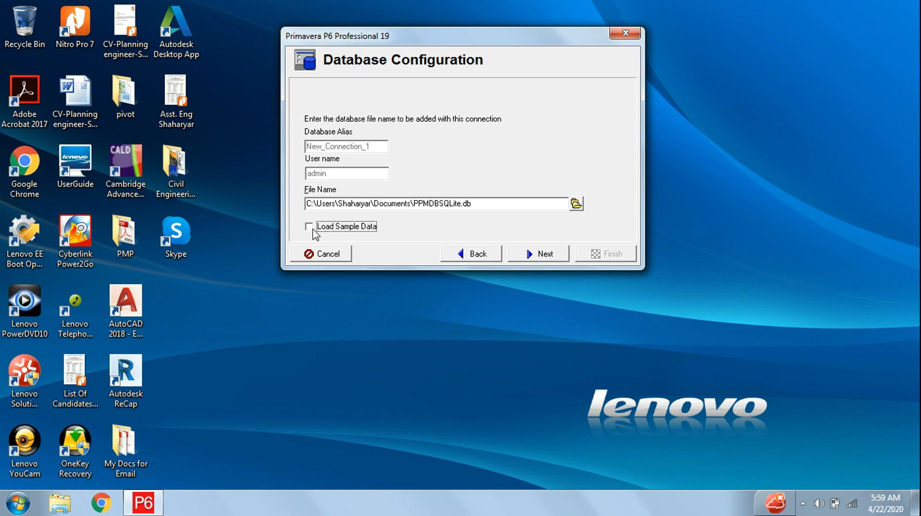
pyautogui.click(313, 229)
pyautogui.click(314, 229)
pyautogui.click(315, 229)
pyautogui.click(546, 257)
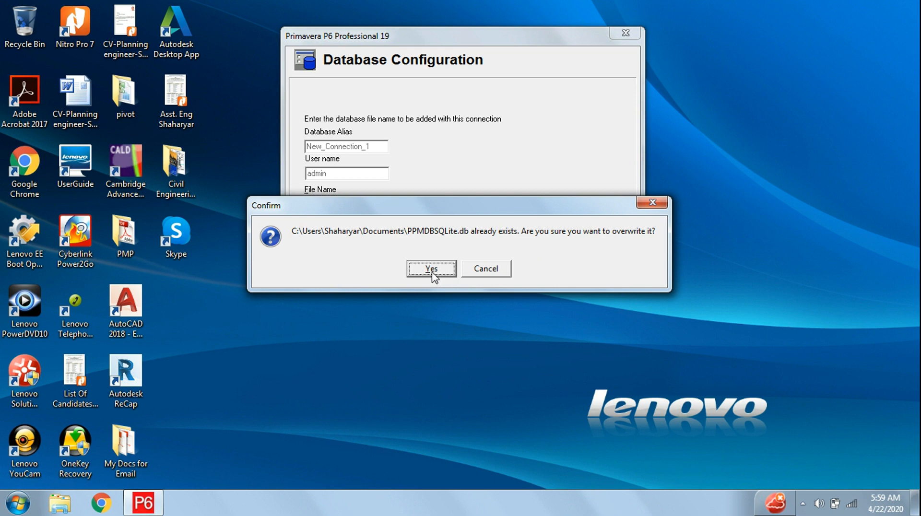
pyautogui.click(432, 269)
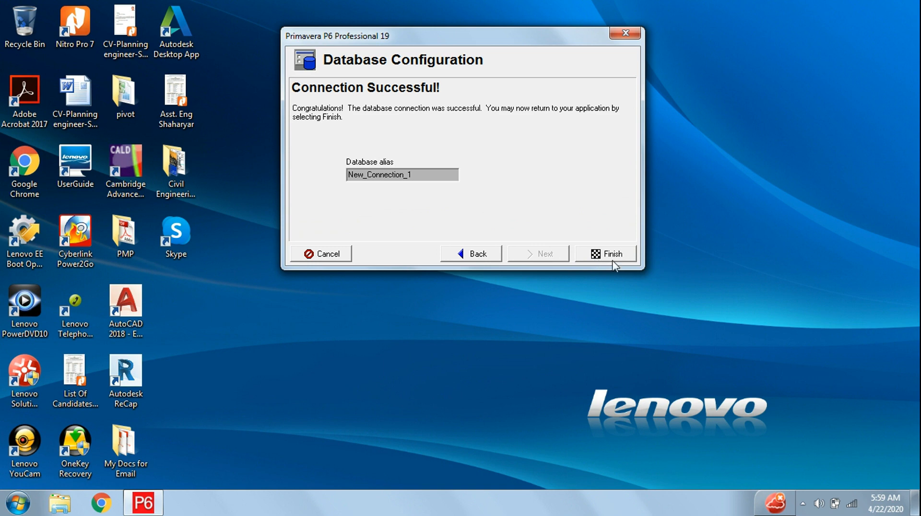
pyautogui.click(612, 259)
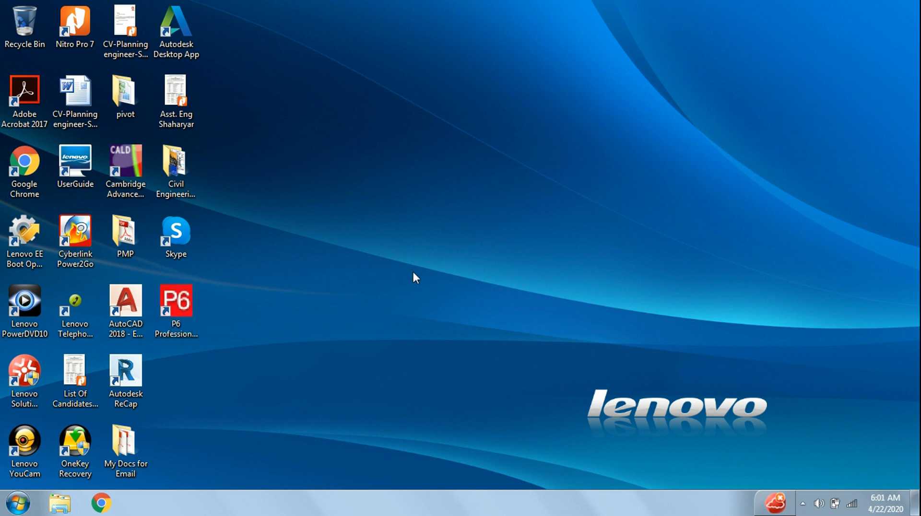
# Launch P6 Professional 19 from the desktop
pyautogui.click(166, 311)
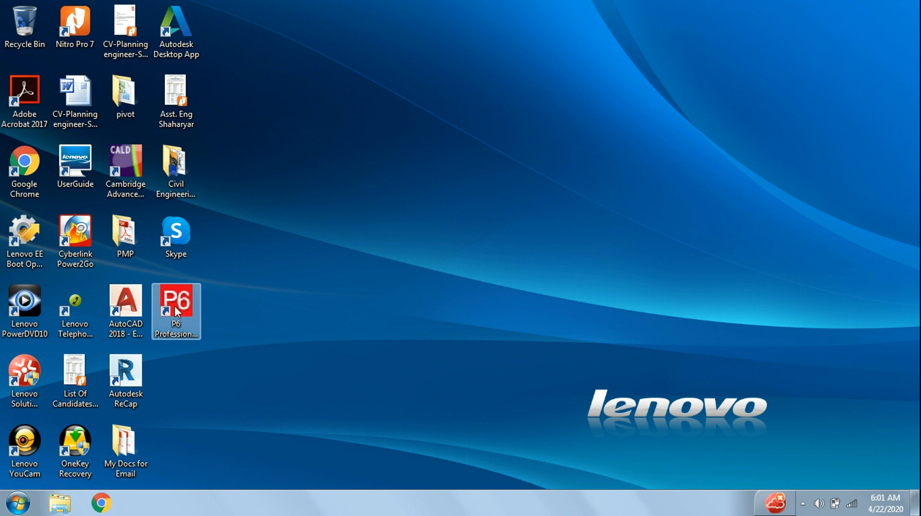
pyautogui.doubleClick(175, 305)
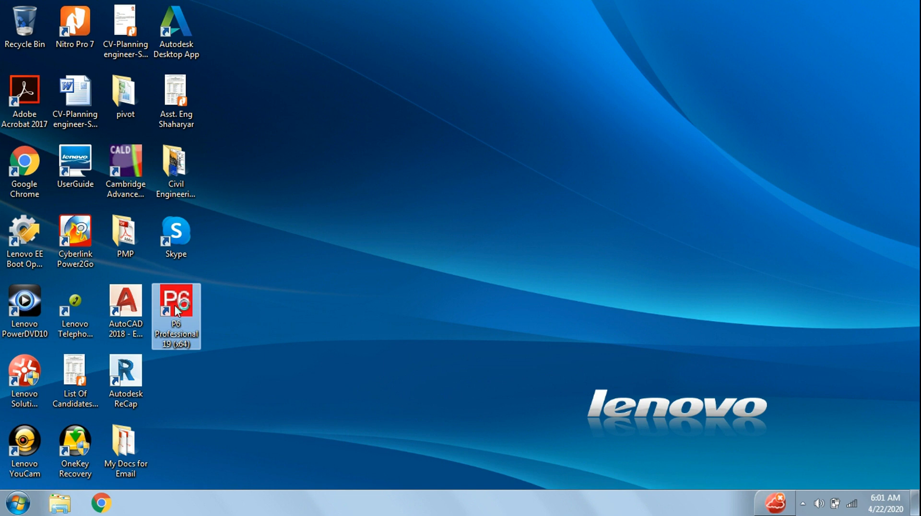
pyautogui.doubleClick(186, 331)
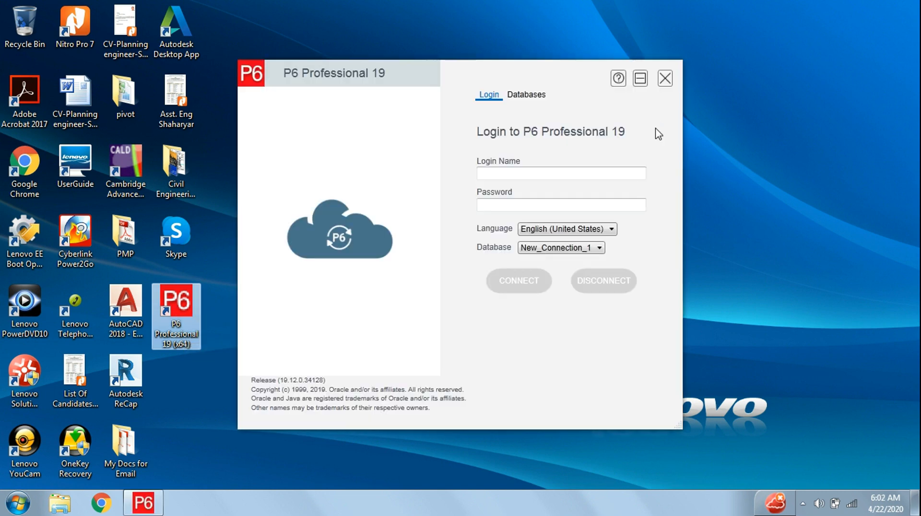
# Log in to the New_Connection_1 database with the login name admin and the account password
pyautogui.click(540, 174)
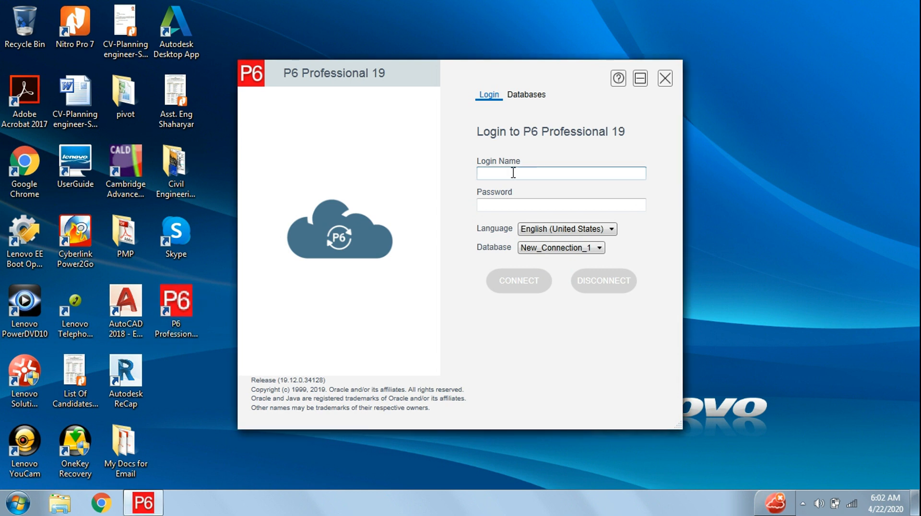
pyautogui.write('admin')
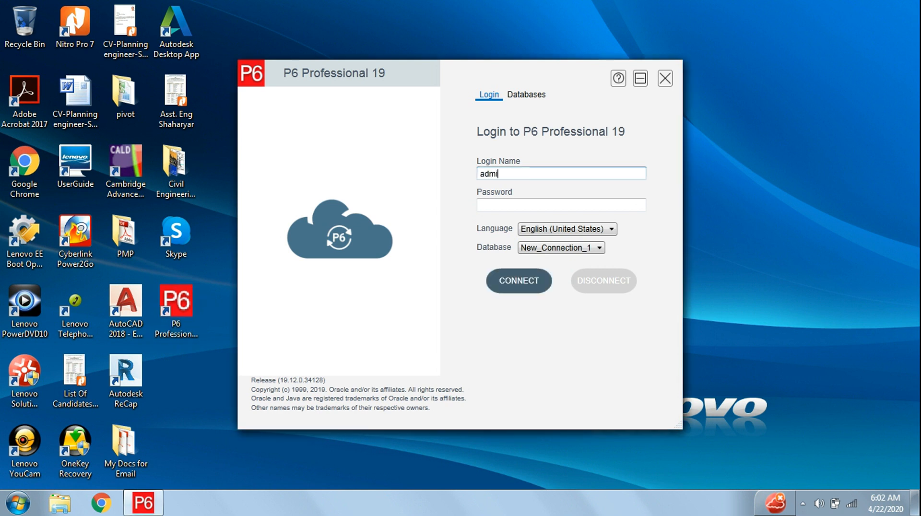
pyautogui.click(498, 208)
pyautogui.write('a')
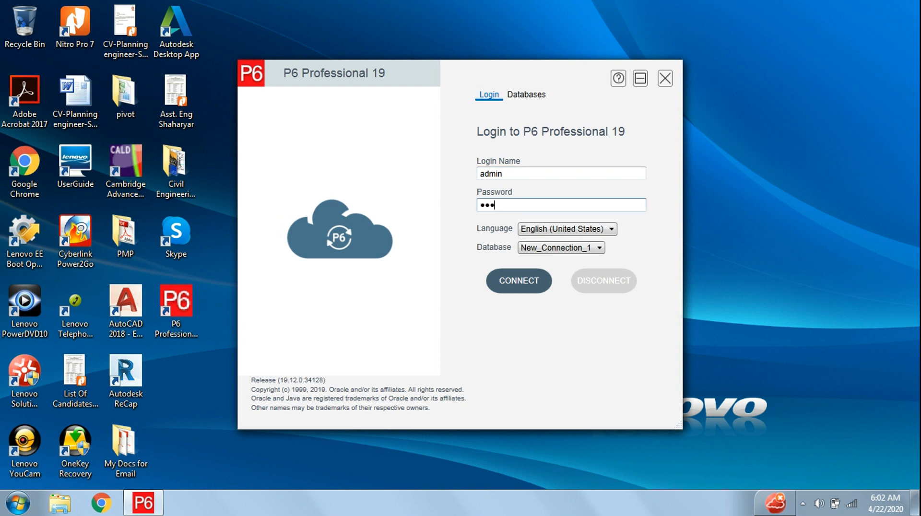
pyautogui.click(529, 287)
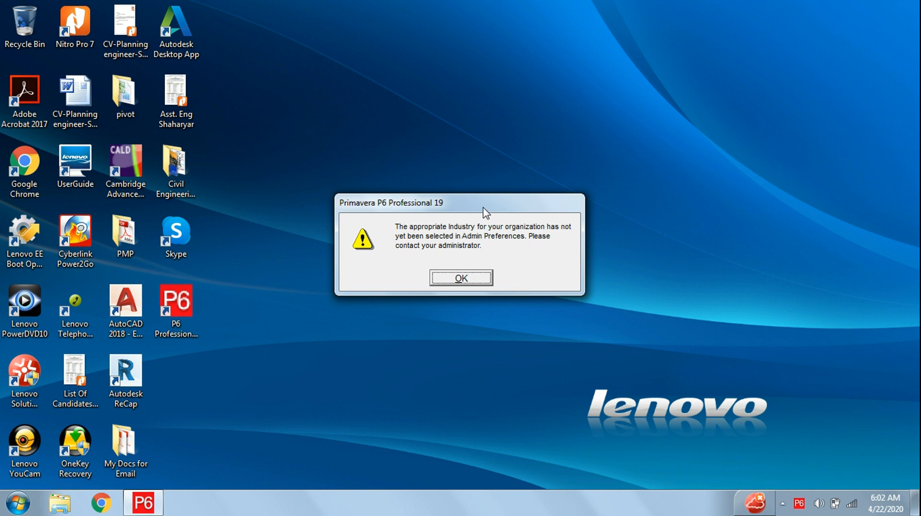
# Dismiss the industry selection warning to continue to the Projects window
pyautogui.moveTo(484, 208); pyautogui.dragTo(461, 112)
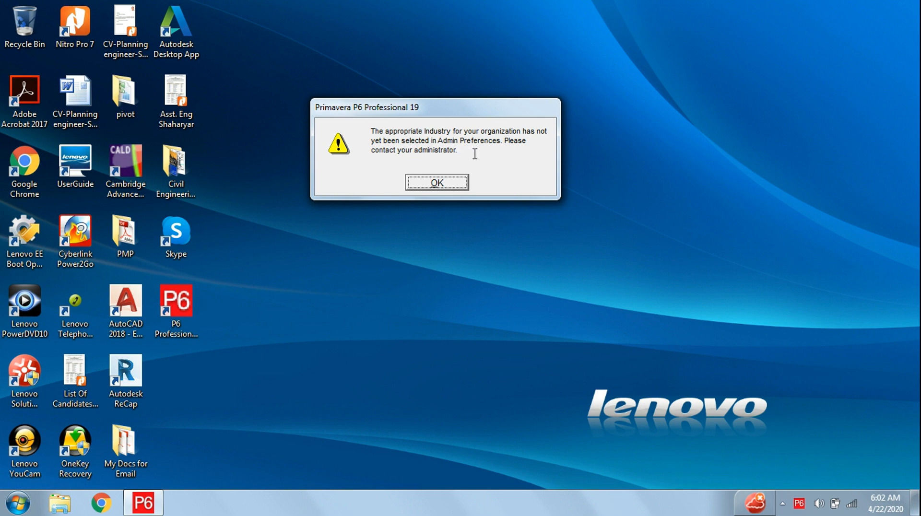
pyautogui.moveTo(456, 111); pyautogui.dragTo(521, 104)
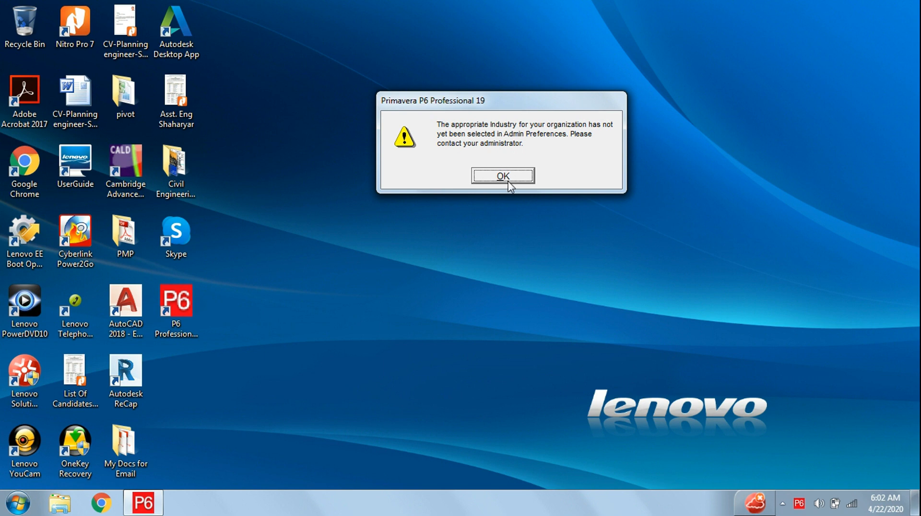
pyautogui.moveTo(484, 102); pyautogui.dragTo(449, 73)
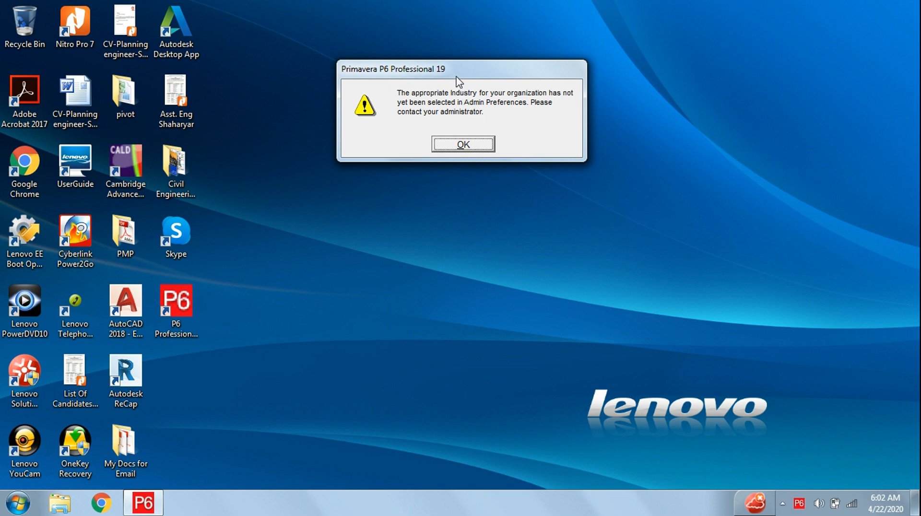
pyautogui.moveTo(457, 77); pyautogui.dragTo(475, 123)
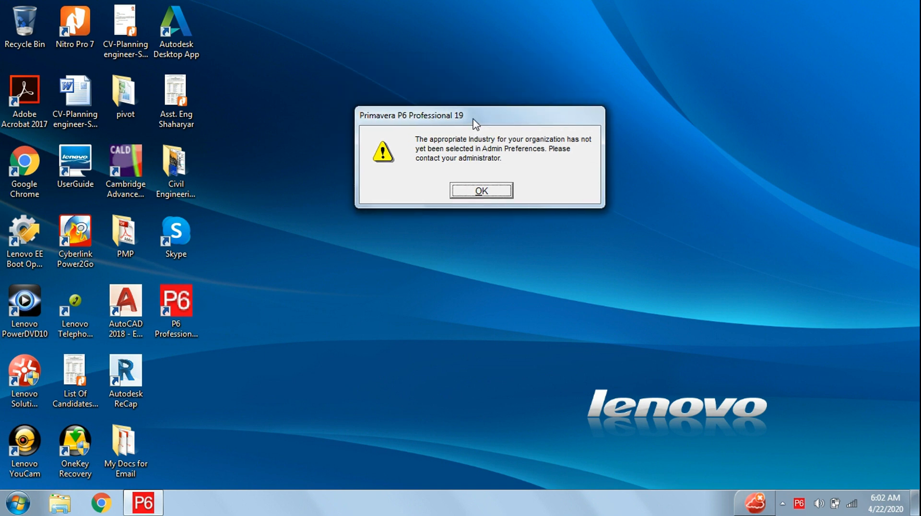
pyautogui.click(484, 192)
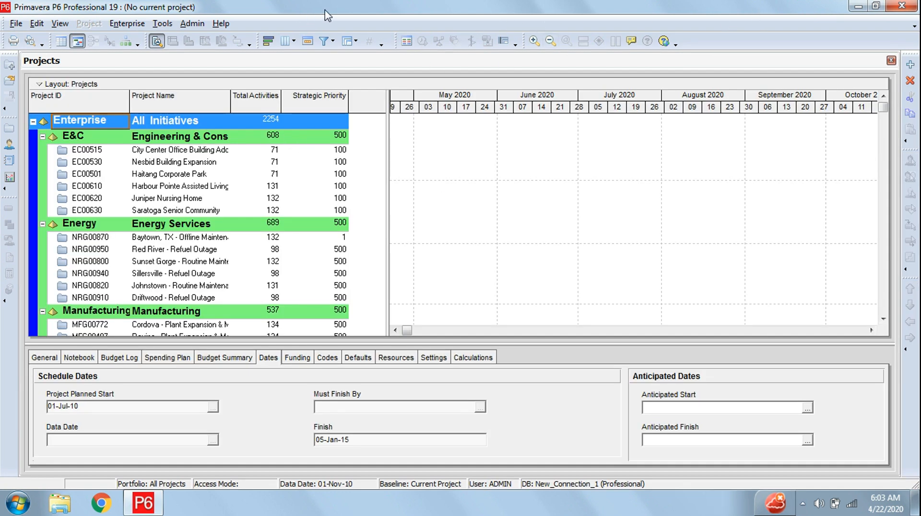
# Set the industry selection in the admin preferences to Engineering and Construction and acknowledge the change notice
pyautogui.click(192, 25)
pyautogui.click(206, 47)
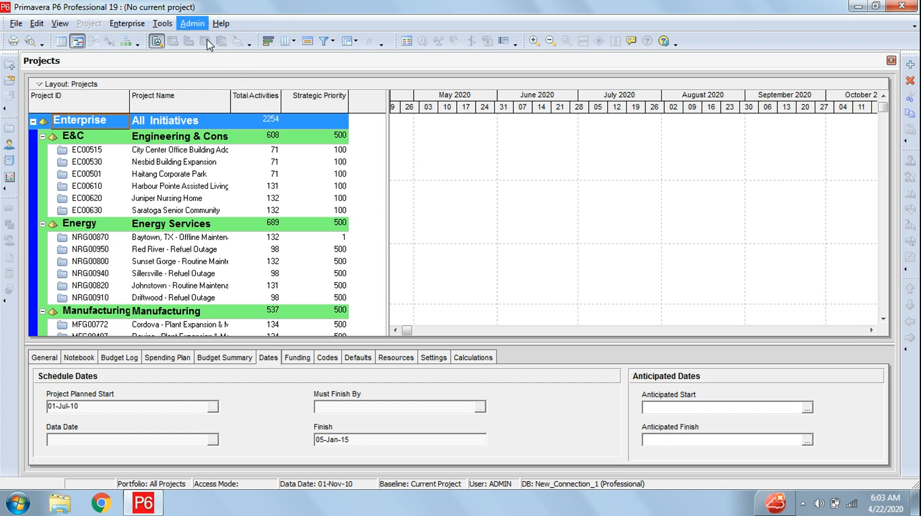
pyautogui.moveTo(459, 124); pyautogui.dragTo(399, 34)
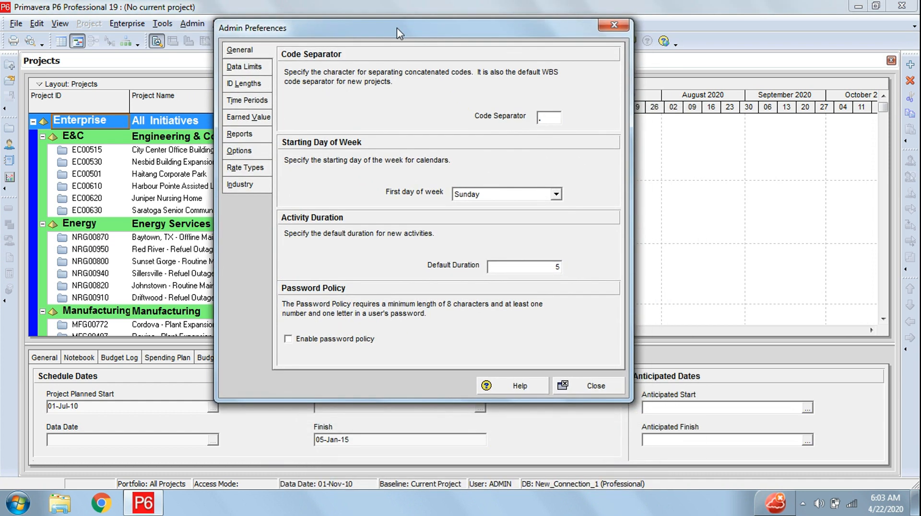
pyautogui.click(242, 187)
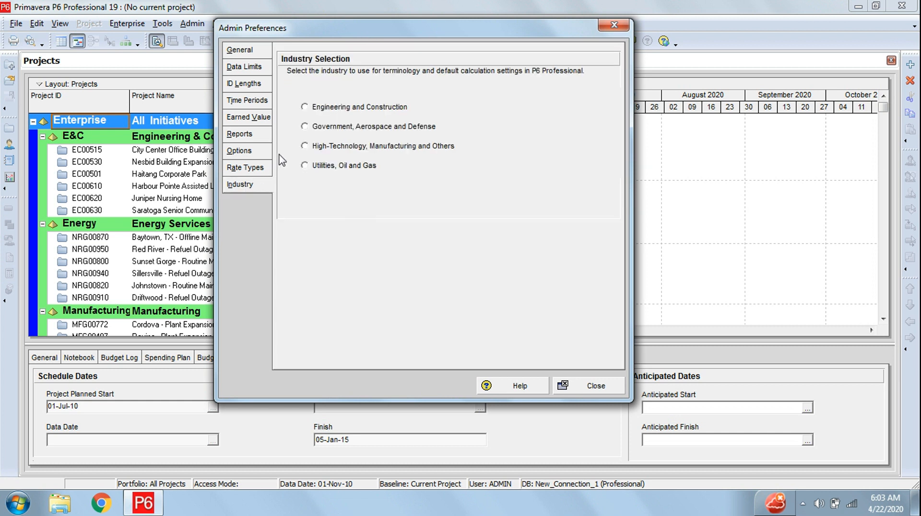
pyautogui.click(307, 109)
pyautogui.click(588, 394)
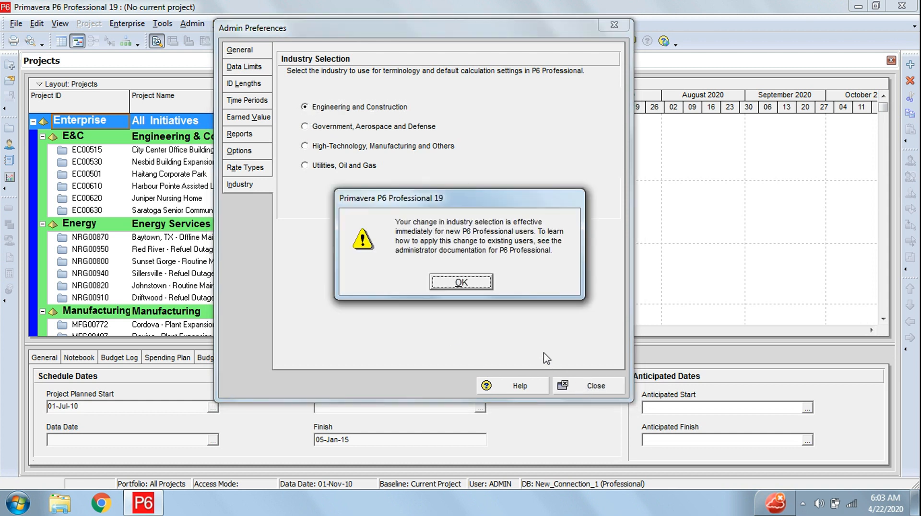
pyautogui.click(460, 282)
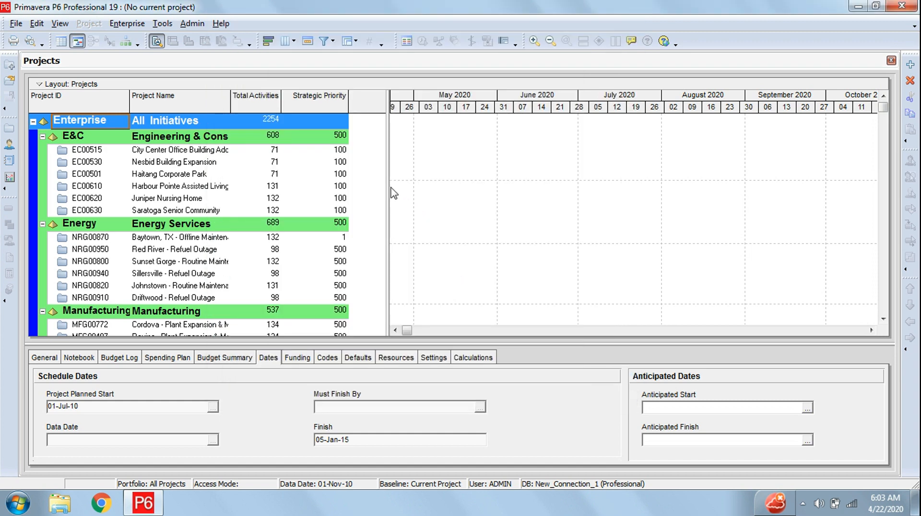
# Move the divider between the project table and the Gantt chart to just past the Strategic Priority column
pyautogui.moveTo(386, 185); pyautogui.dragTo(433, 186)
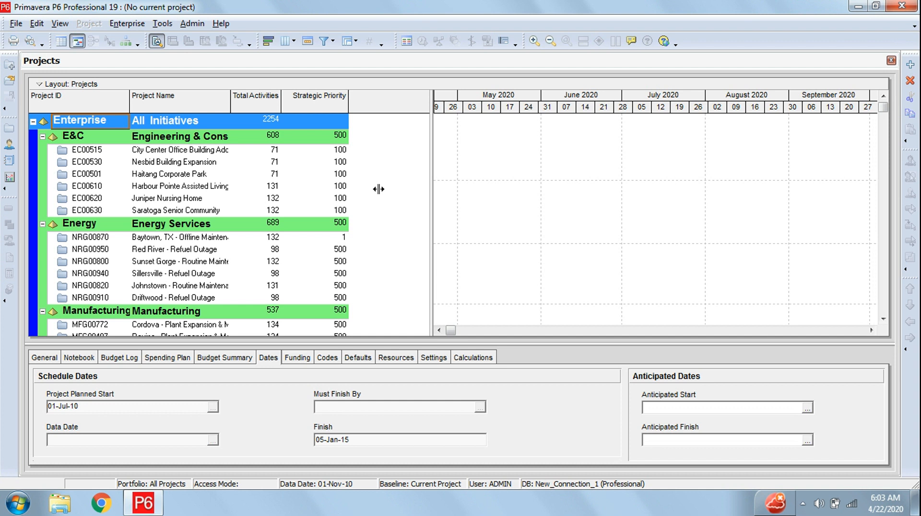
pyautogui.moveTo(379, 189); pyautogui.dragTo(378, 191)
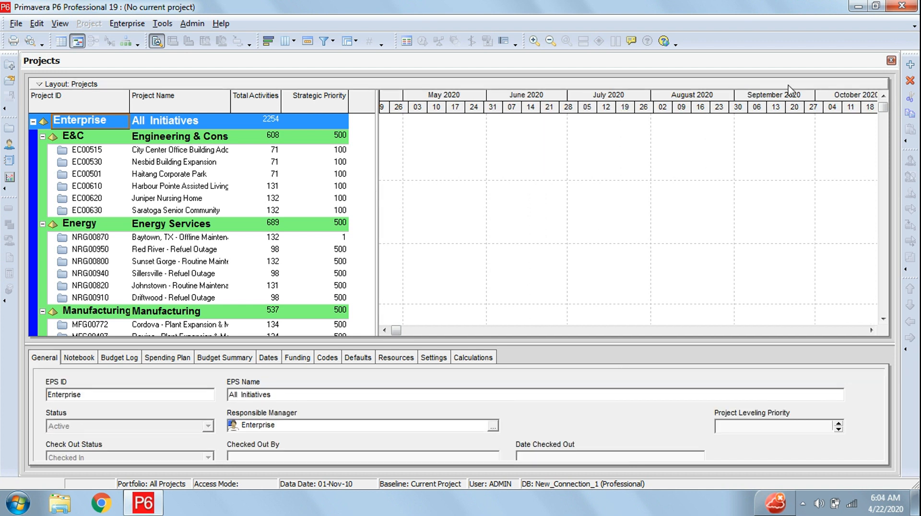